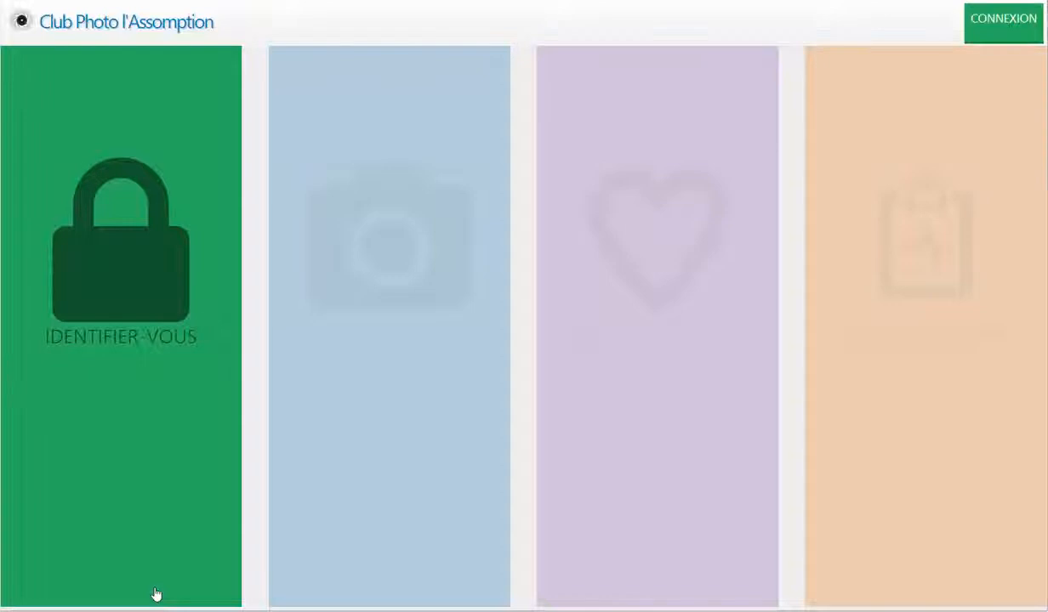
Log in to the club site with the member's username and account password, with Remember me enabled
click(155, 594)
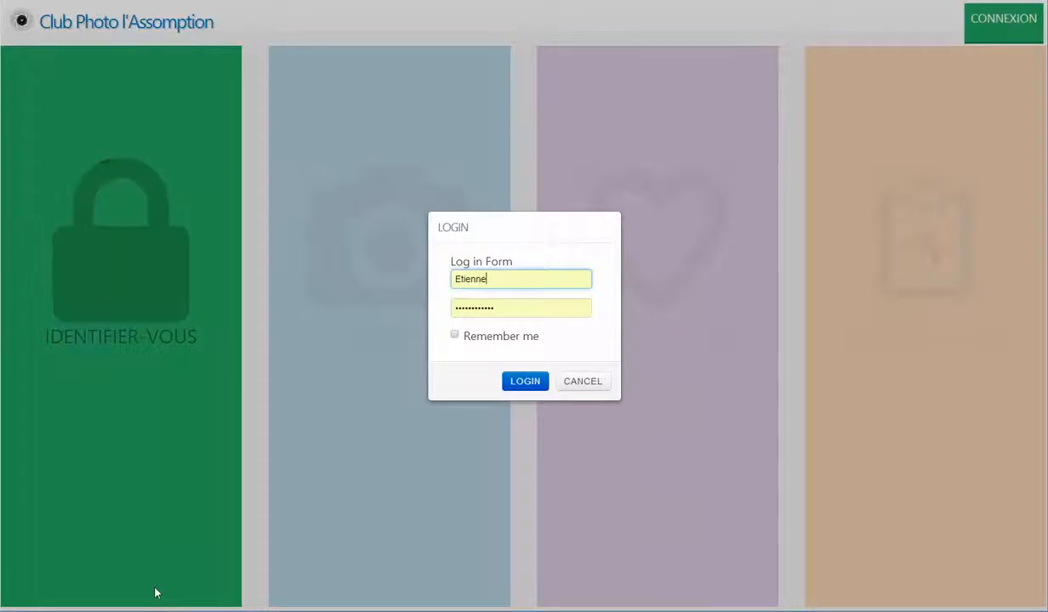
key(ctrl+a)
text(Etienne)
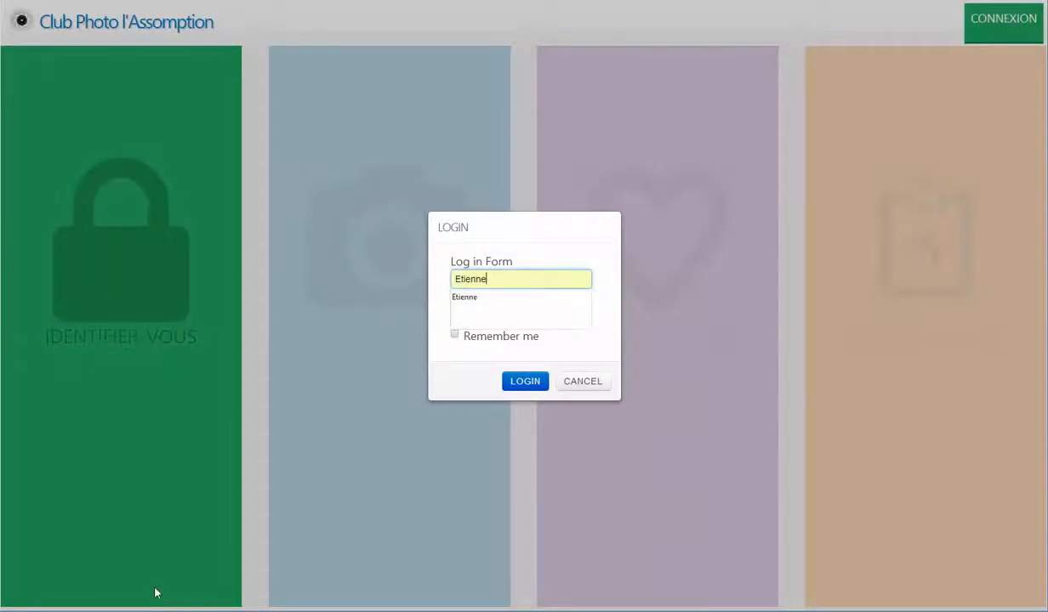
key(Tab)
text(•••••••)
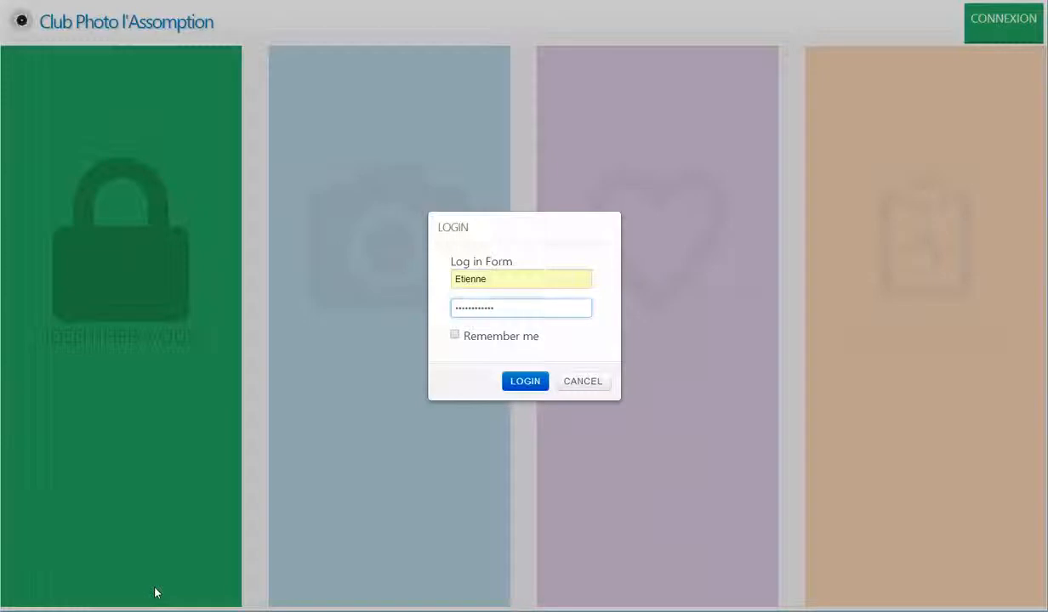
key(Tab)
key(space)
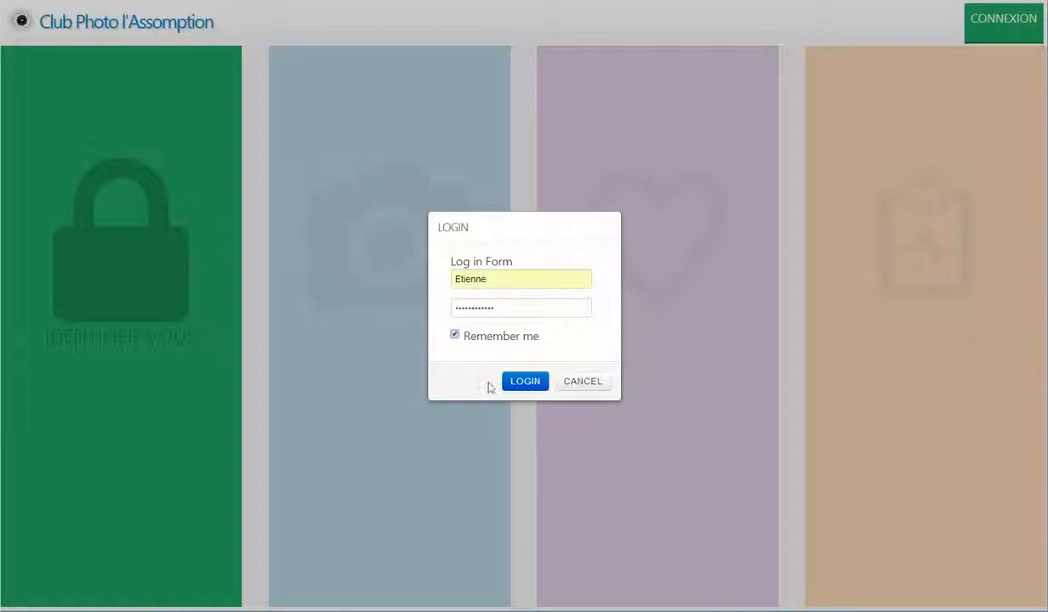
click(522, 383)
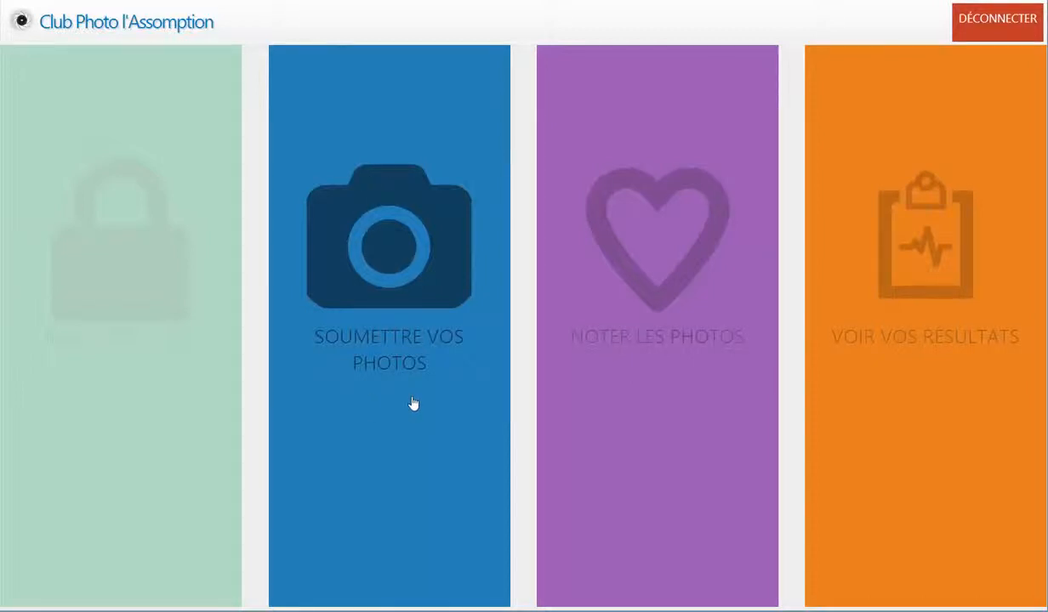
Open the HUMAIN competition in the photo rating section
click(613, 339)
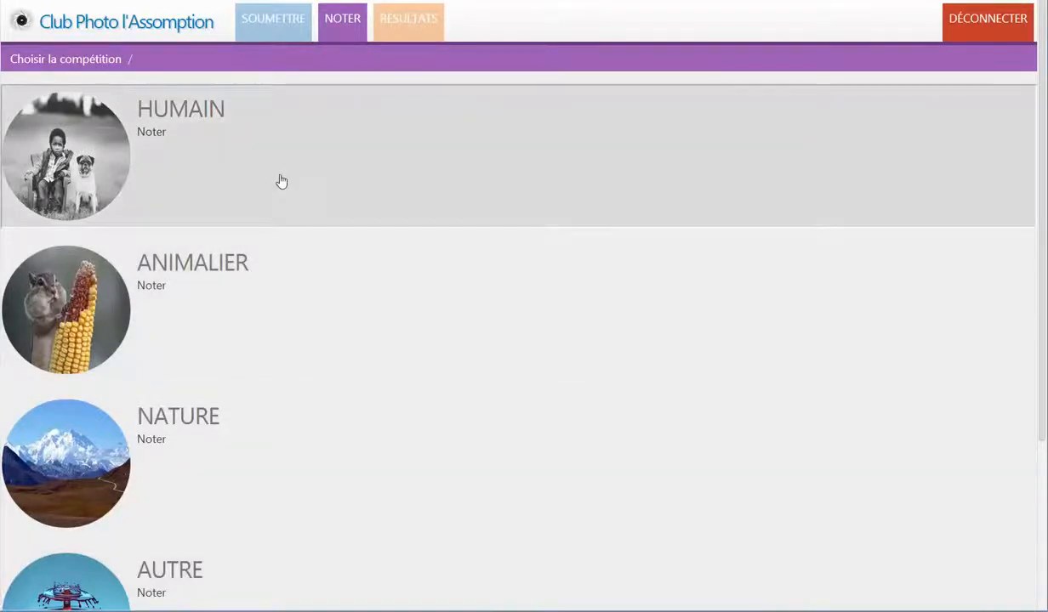
click(187, 134)
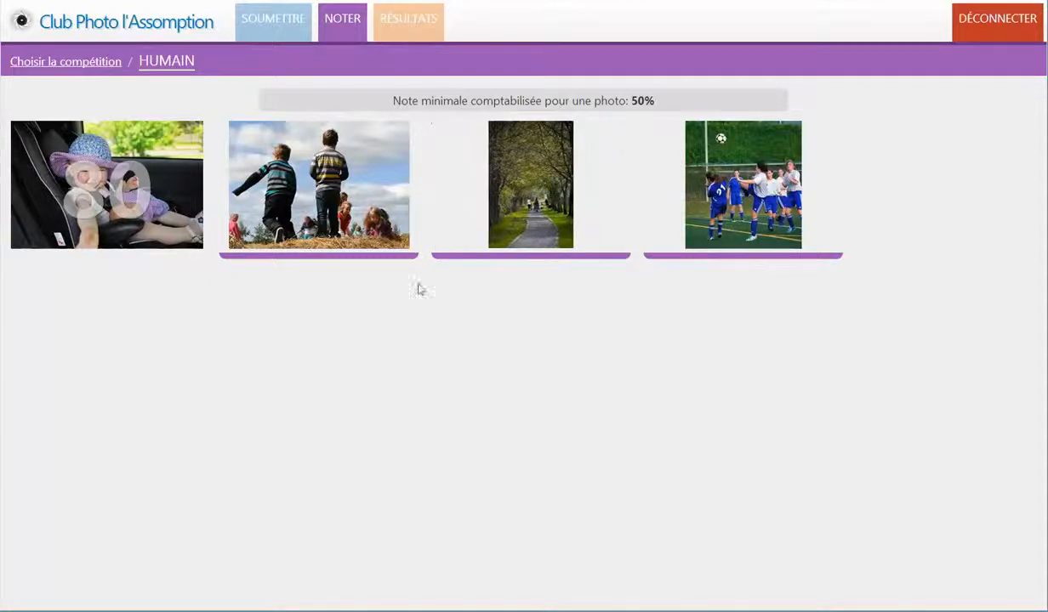
Examine the Technique, Composition, Artistique and Originalité score fields on the photo thumbnails of the Humain competition
mouse_move(284, 207)
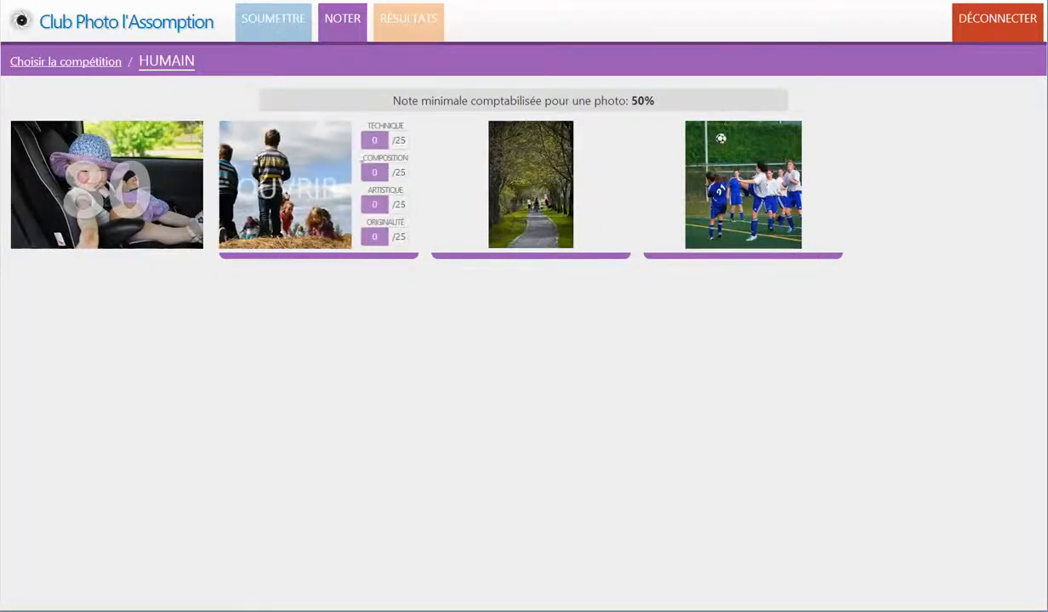
mouse_move(180, 168)
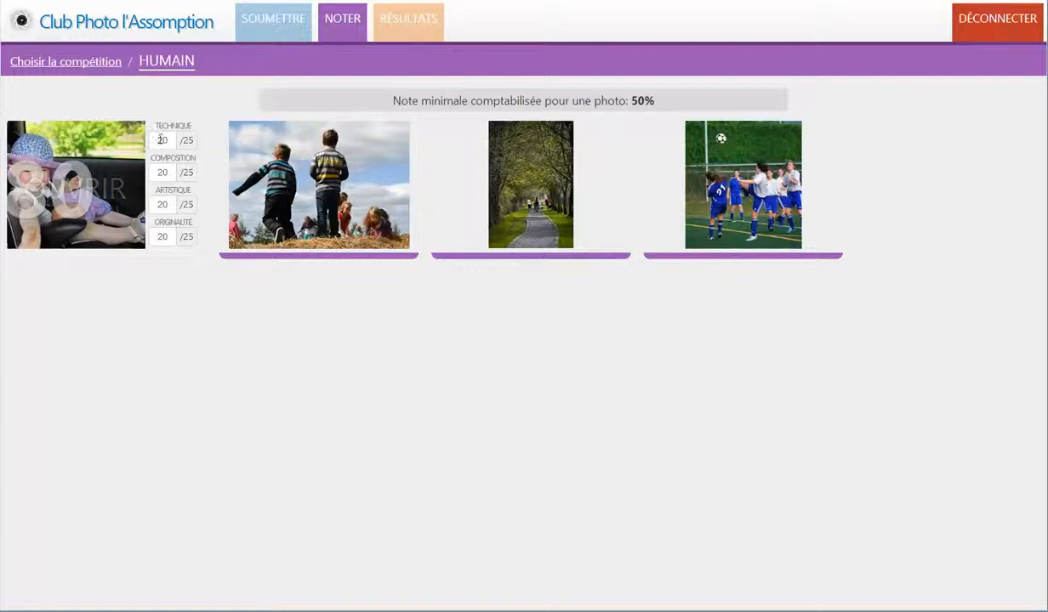
double_click(163, 140)
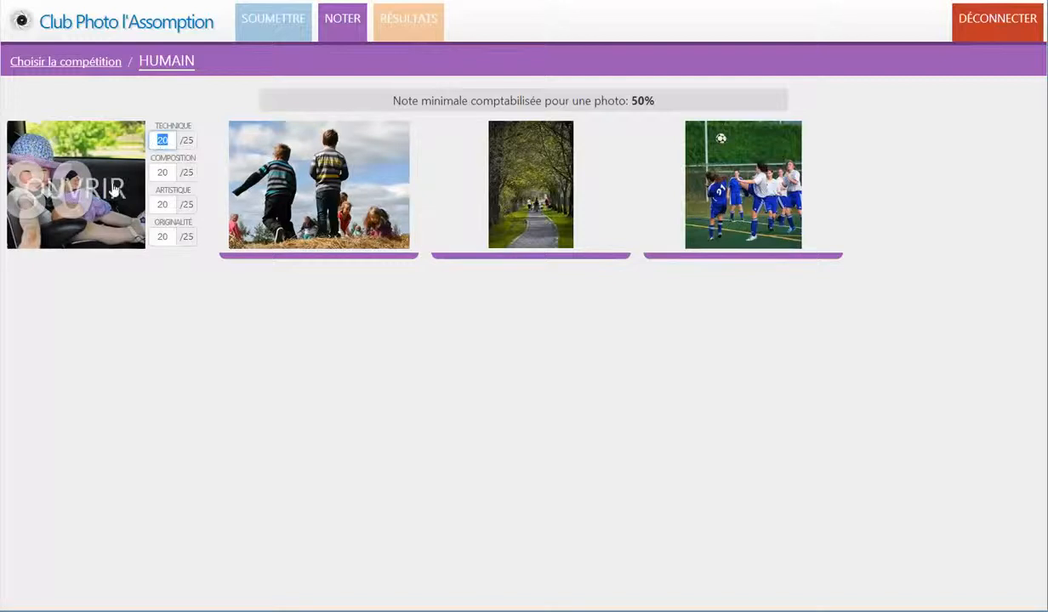
mouse_move(272, 189)
click(161, 174)
click(162, 204)
click(162, 235)
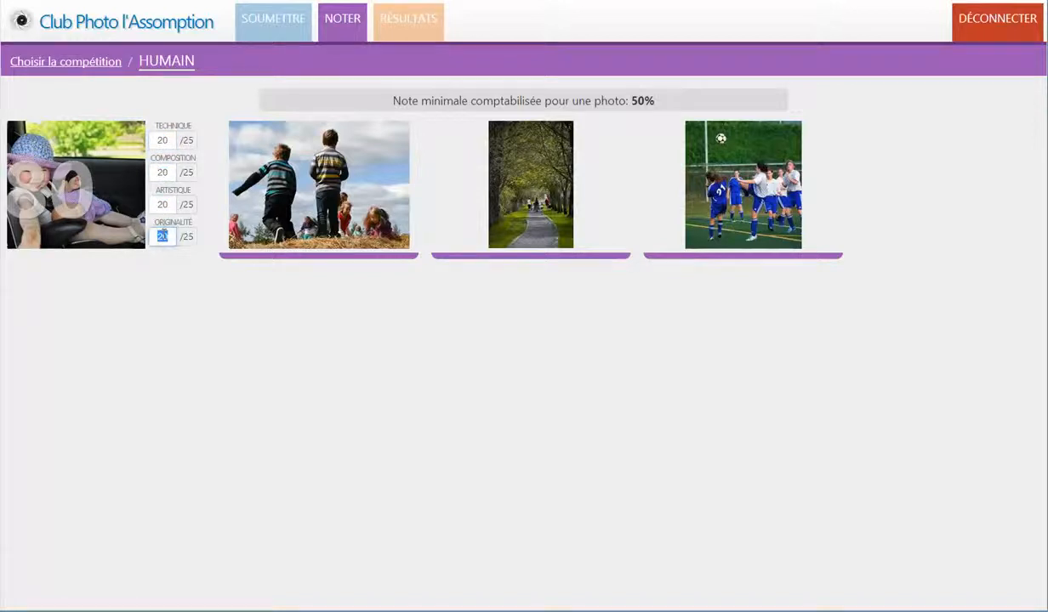
click(161, 259)
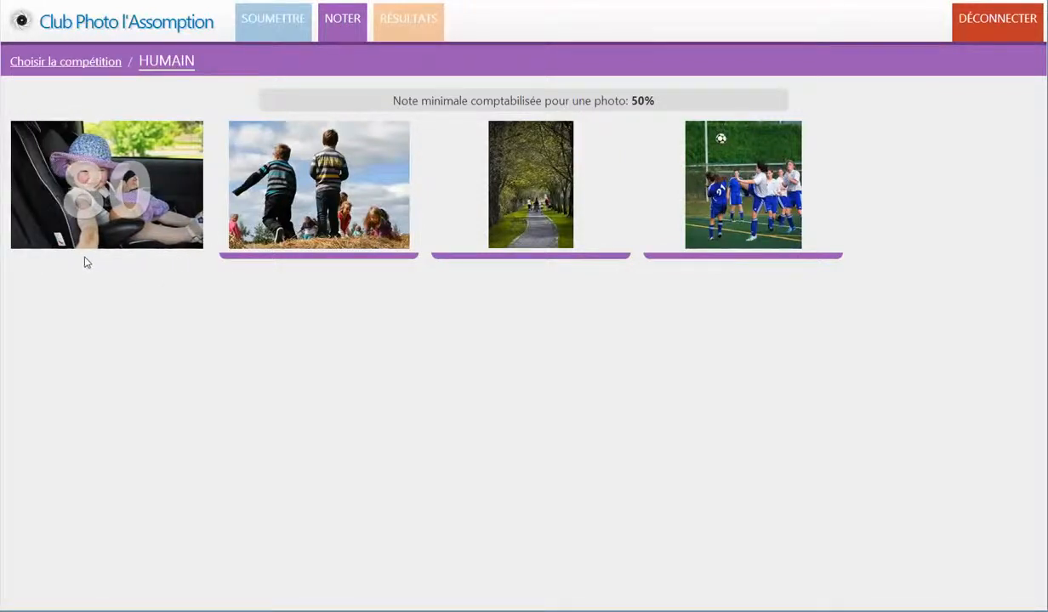
mouse_move(112, 206)
mouse_move(332, 215)
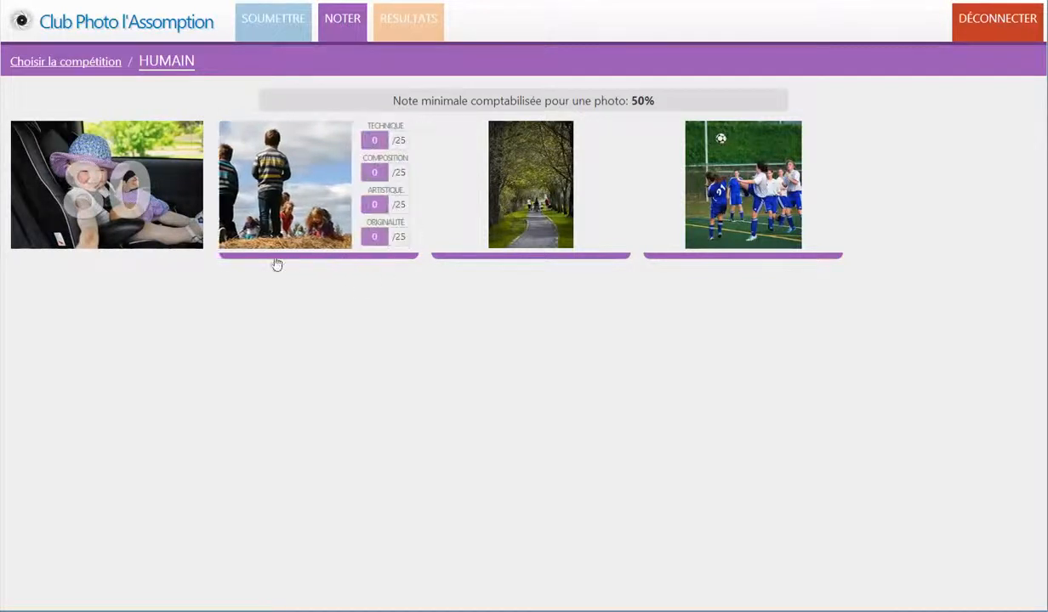
mouse_move(295, 213)
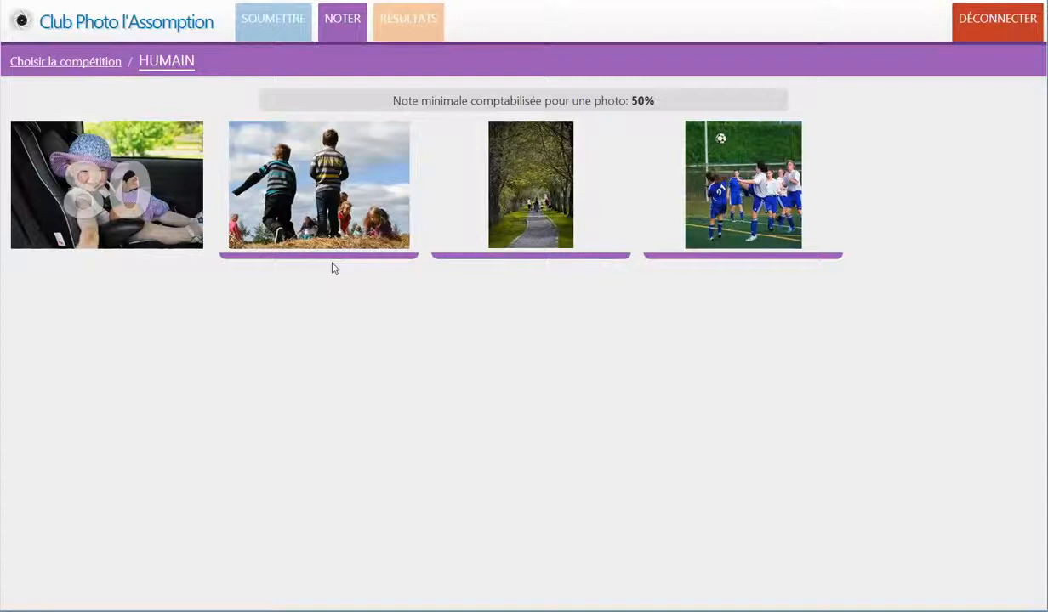
mouse_move(333, 255)
mouse_move(690, 234)
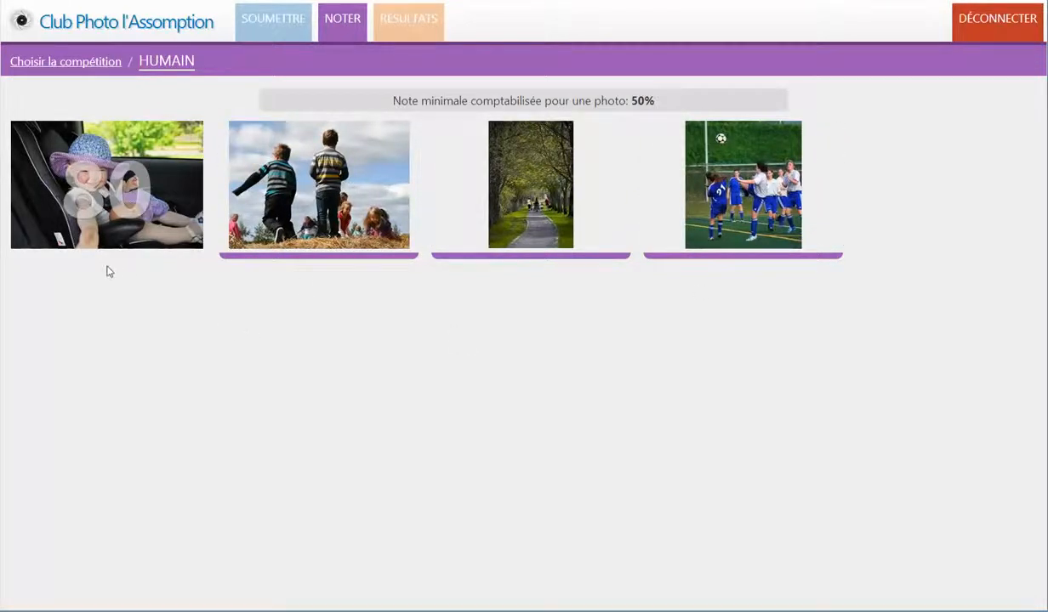
Open the already rated baby photo on its own rating page
click(75, 195)
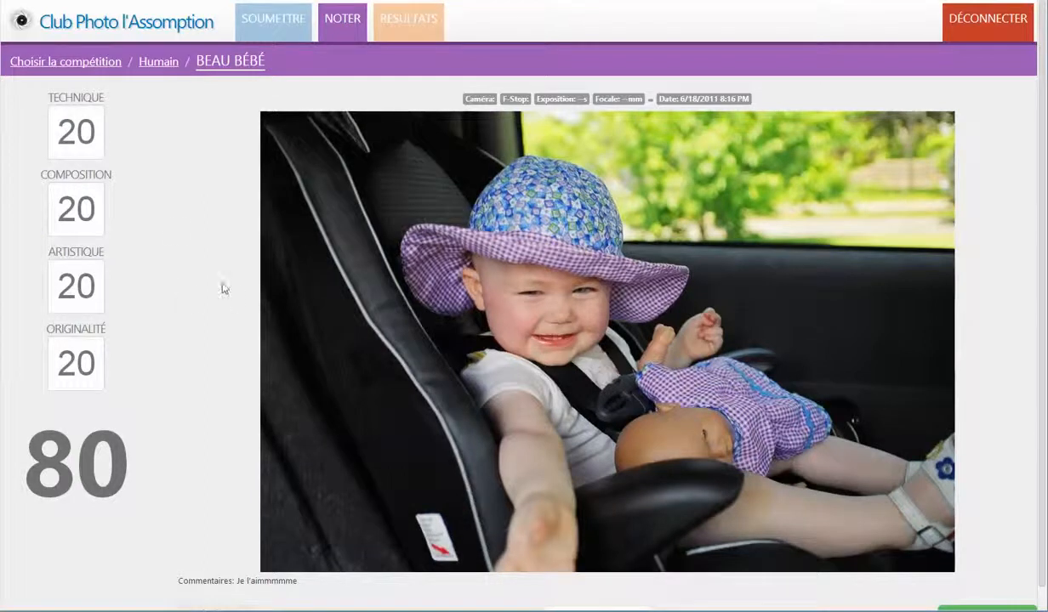
Try a Technique score of 26 for the baby photo, and set the score back to 20
click(82, 136)
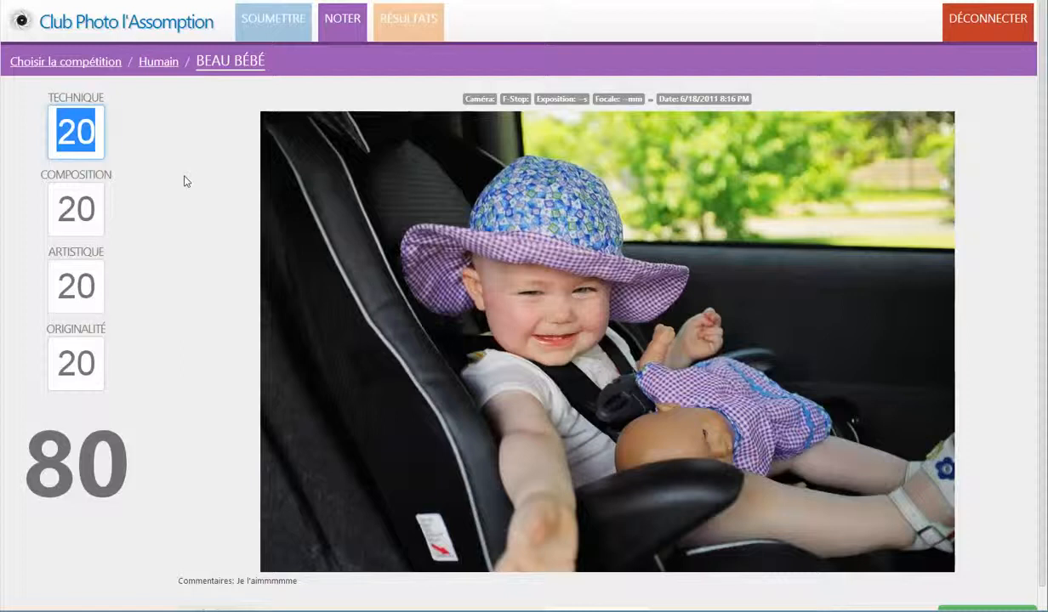
text(26)
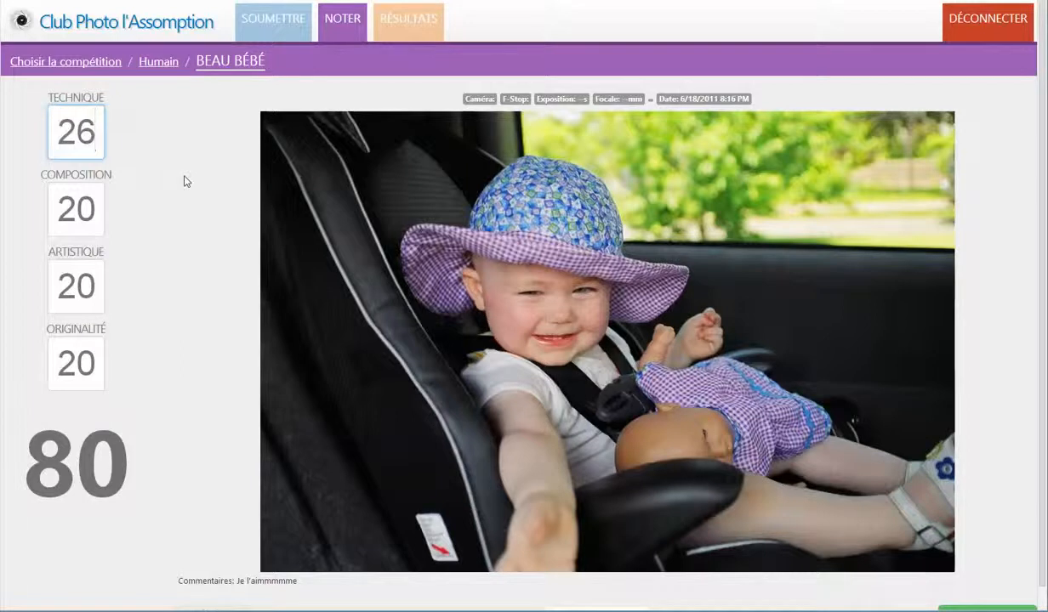
key(Tab)
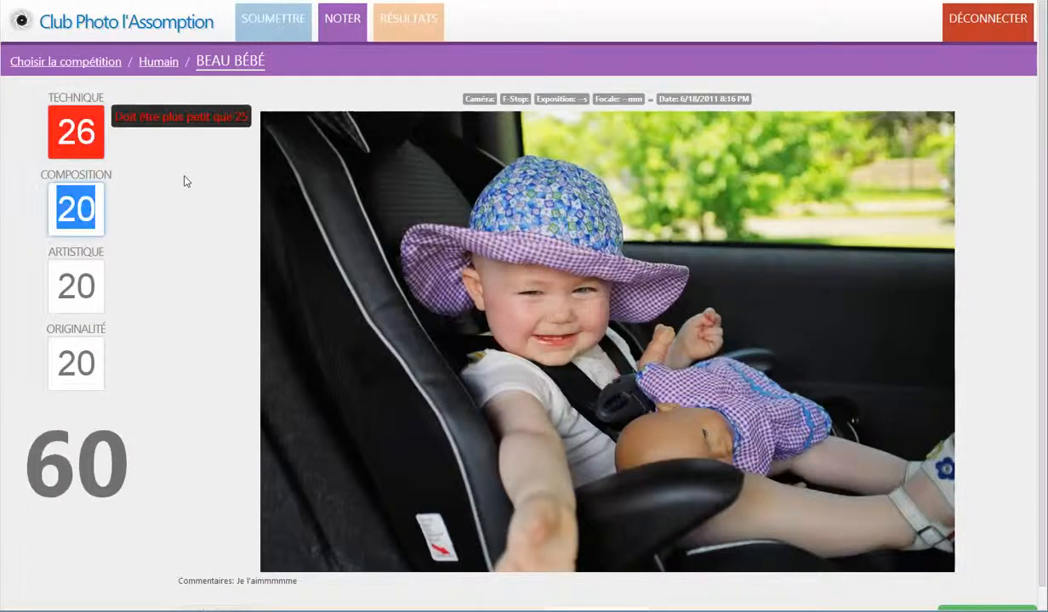
key(shift+Tab)
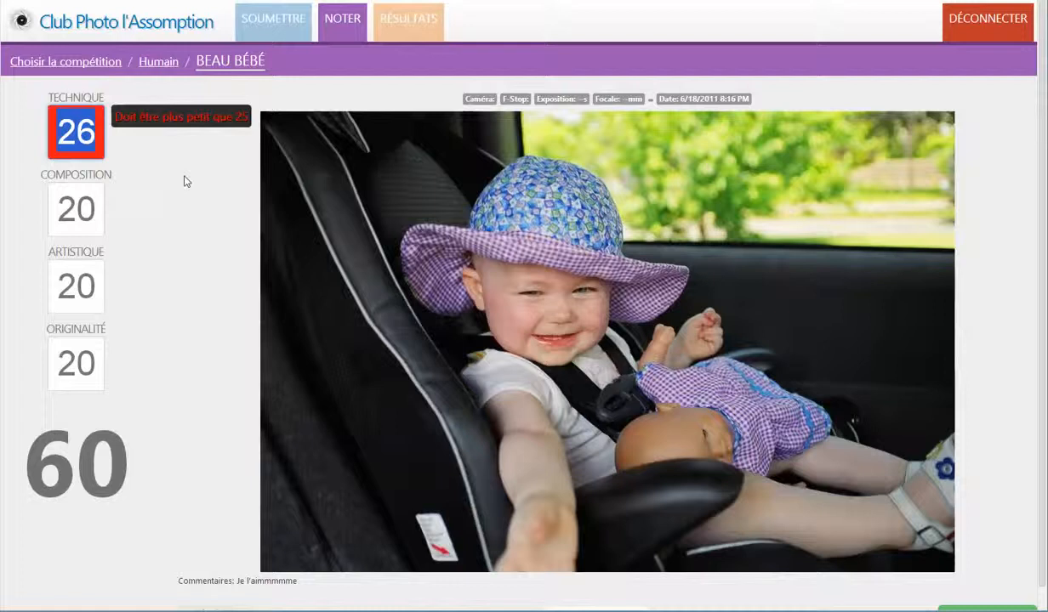
text(20)
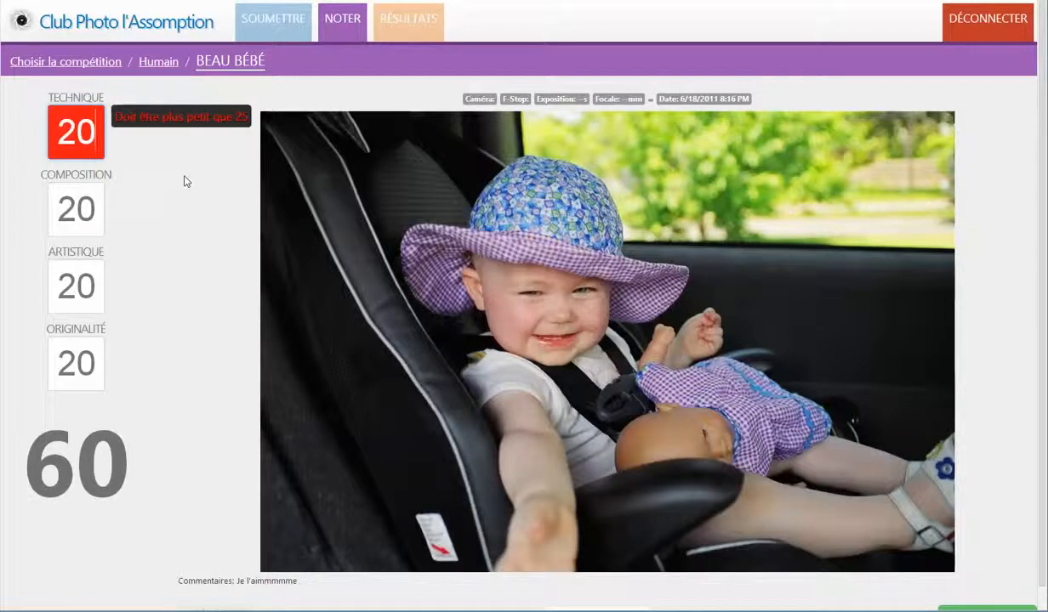
key(Tab)
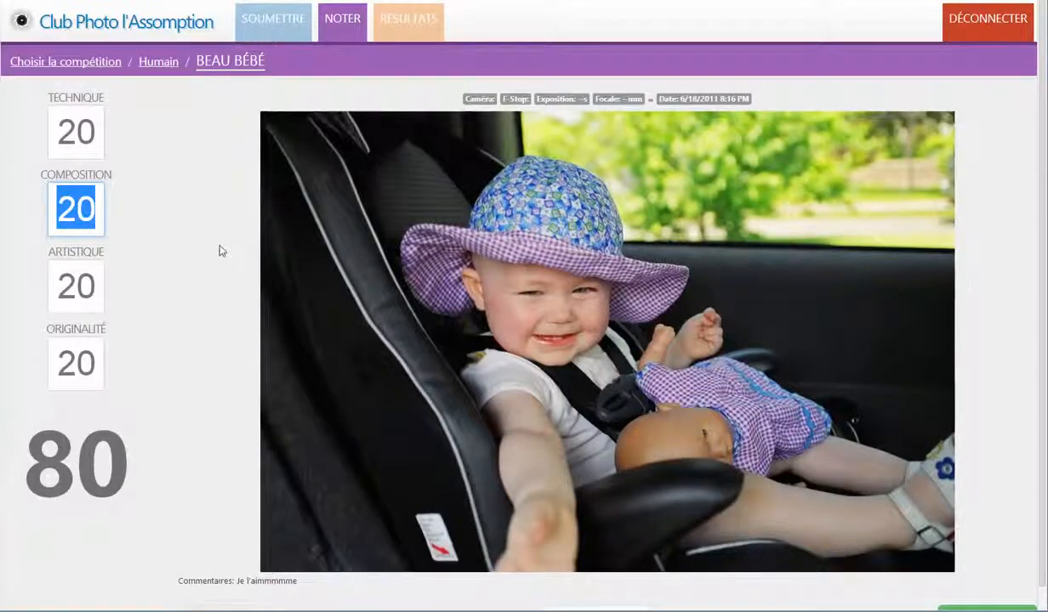
Examine the comment under the baby photo and view the picture enlarged before returning to its rating page
scroll(217, 247, down, 1)
drag(176, 575, 296, 566)
click(270, 562)
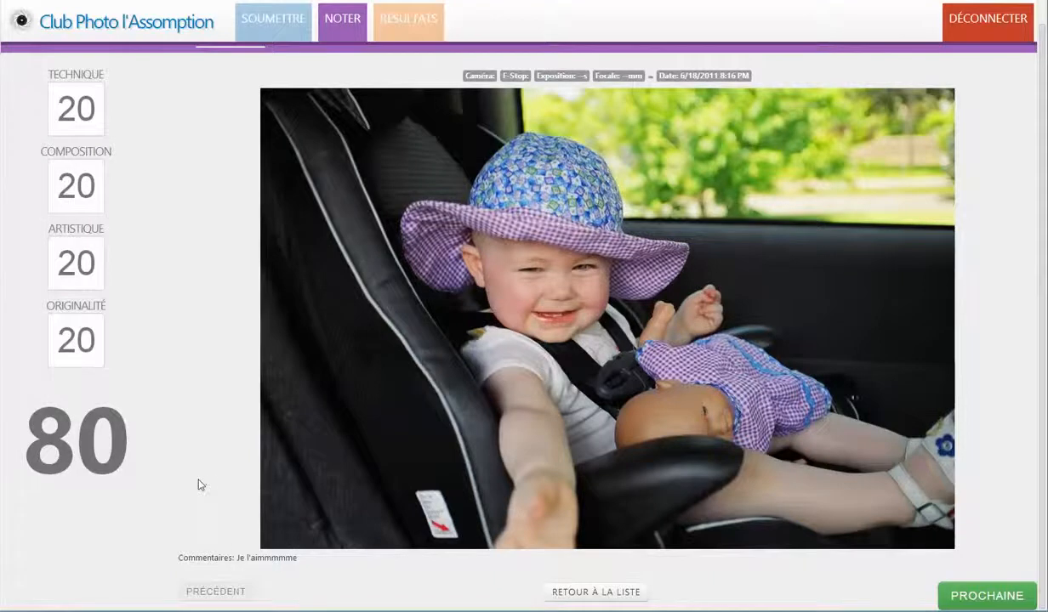
scroll(200, 485, up, 1)
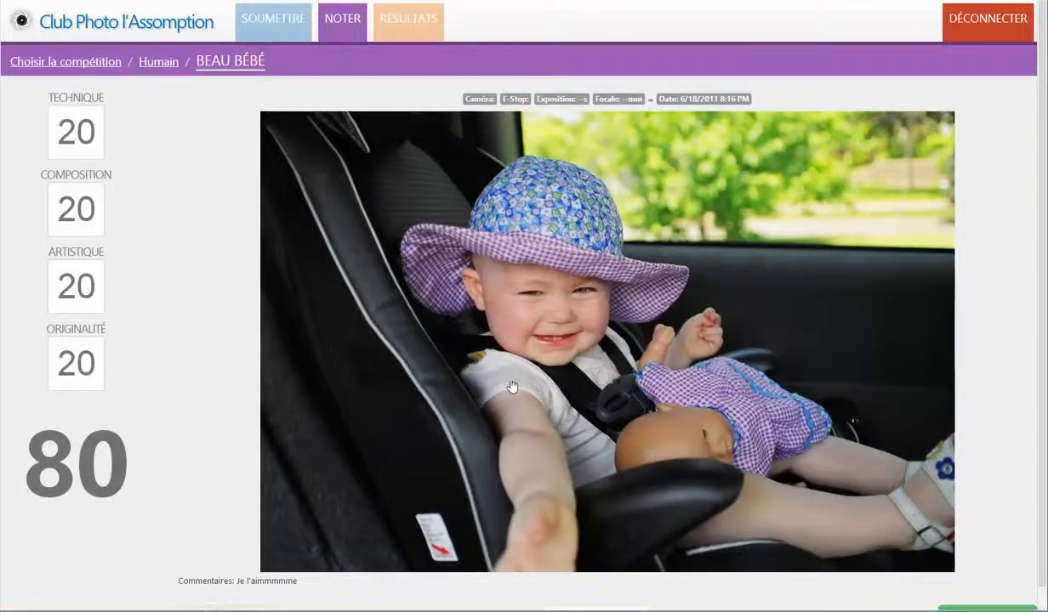
click(578, 360)
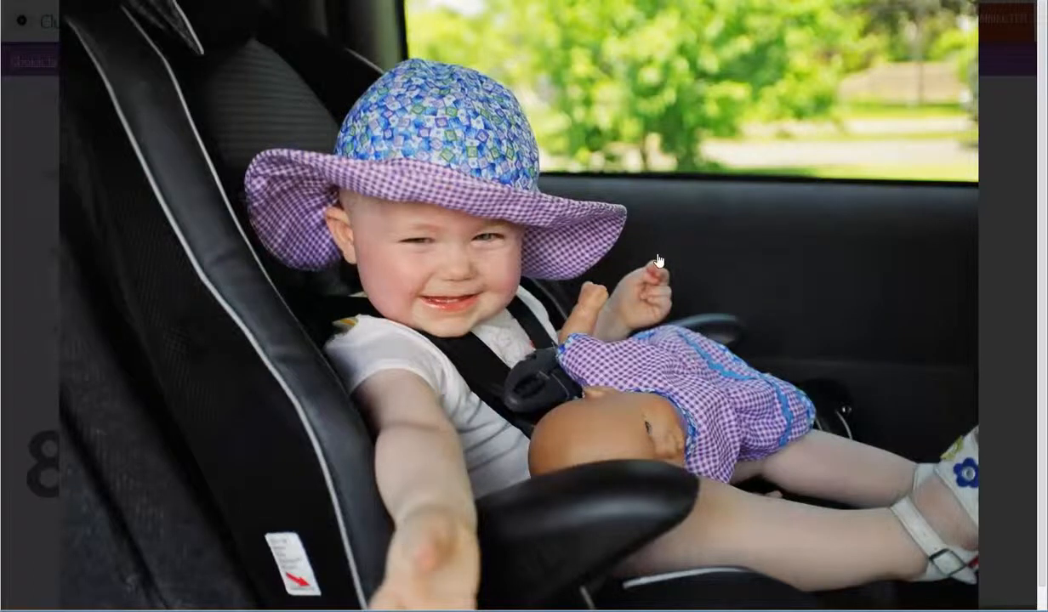
click(634, 281)
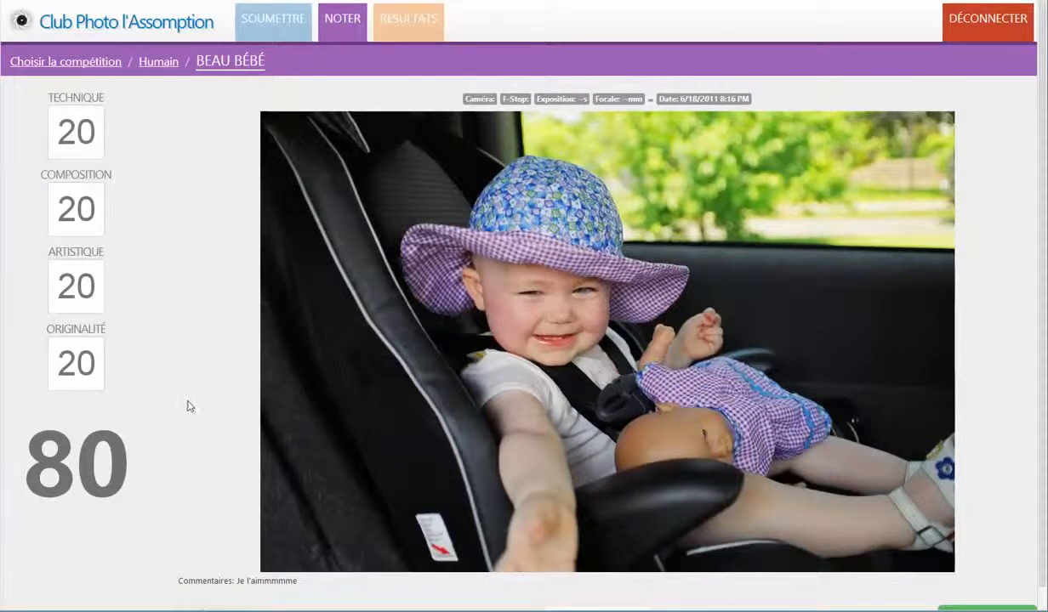
scroll(189, 408, down, 1)
scroll(189, 412, up, 1)
Set the baby photo's Technique score to 25 and its Composition score to 19
double_click(70, 142)
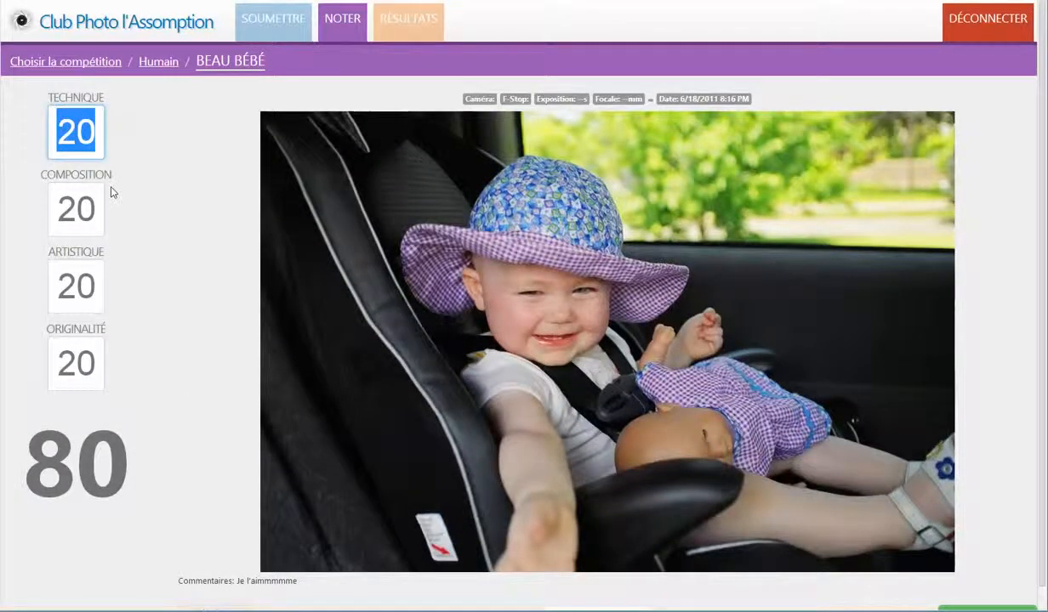
text(25)
key(Tab)
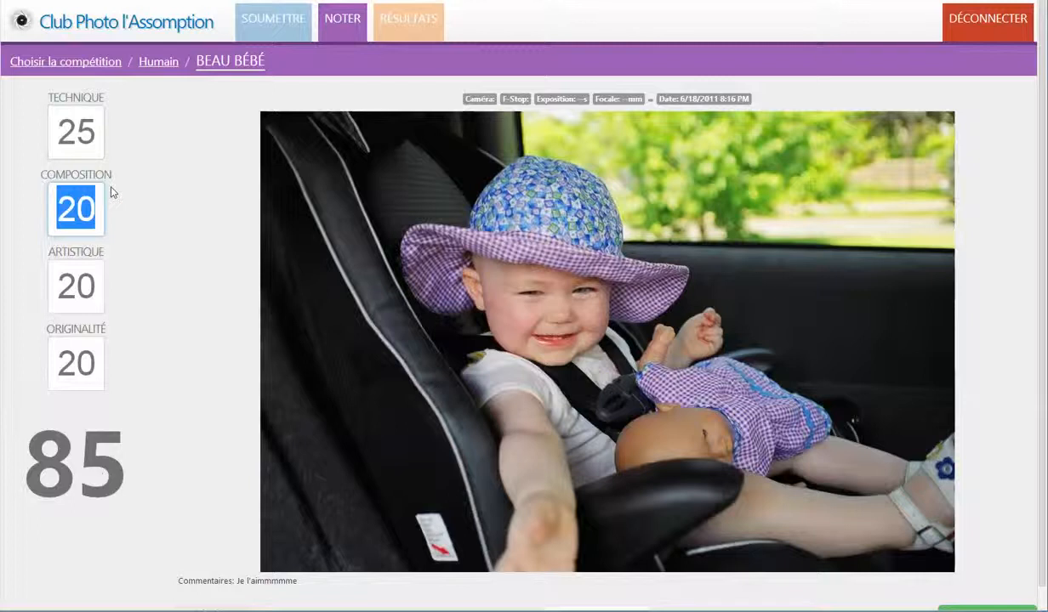
click(97, 231)
double_click(92, 223)
text(19)
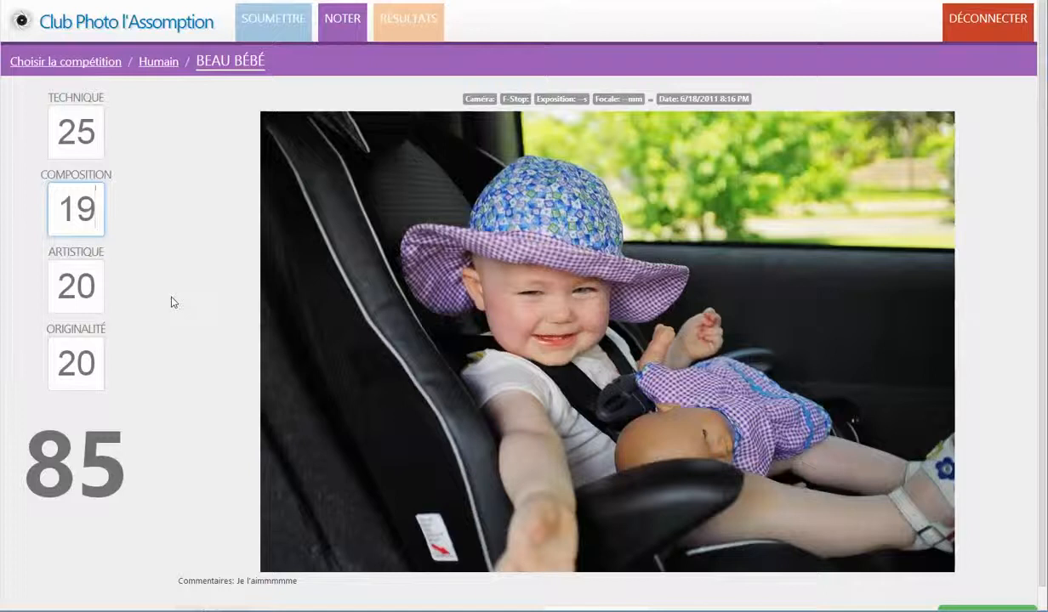
double_click(96, 287)
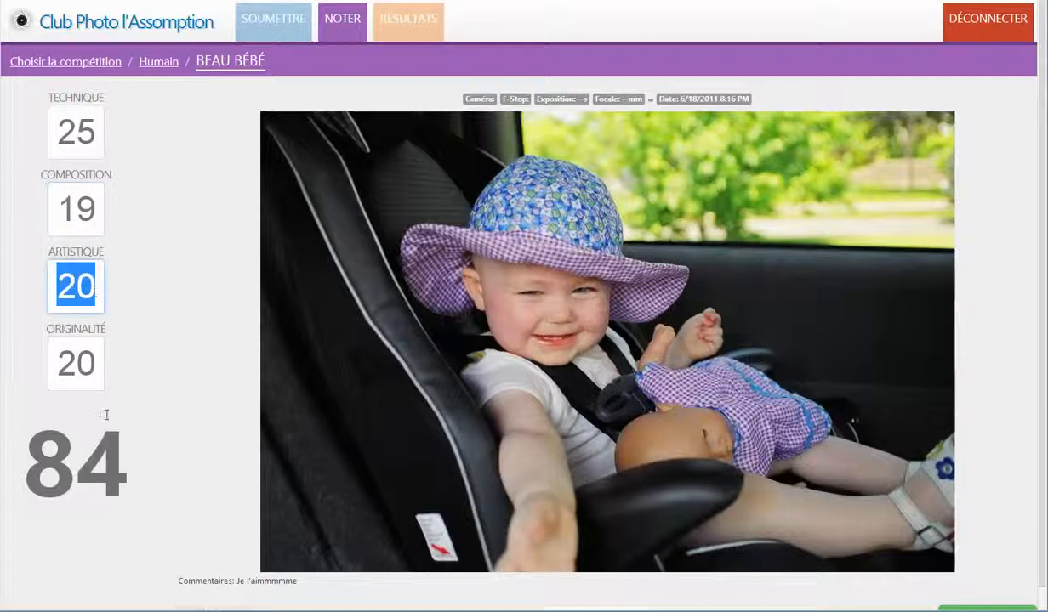
click(77, 478)
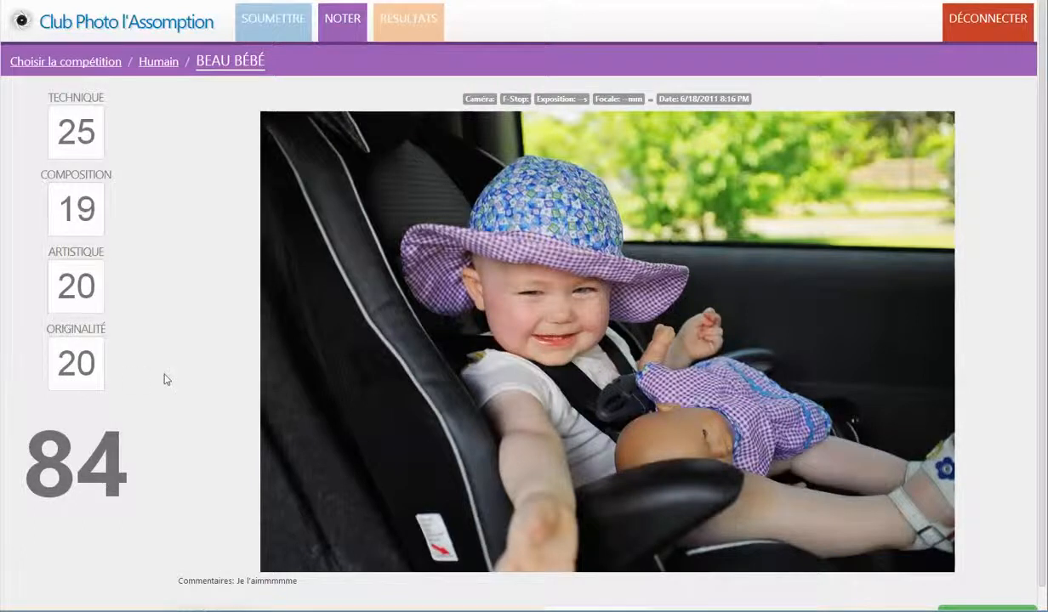
Advance to the next photo, of the children at the farm, and set its Technique, Composition, Artistique and Originalité scores to 20 each
scroll(1022, 486, down, 1)
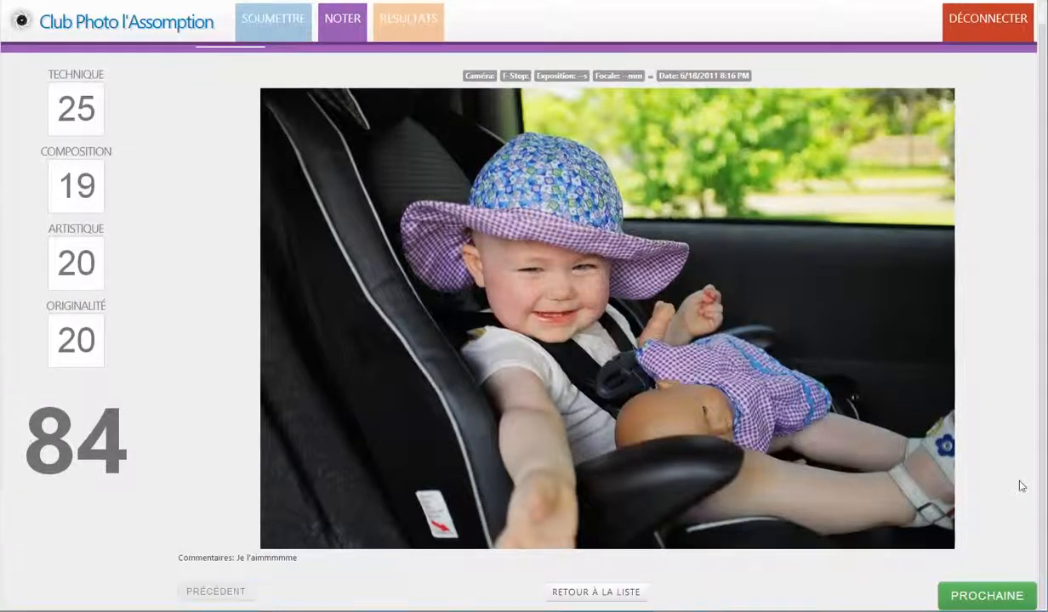
click(986, 598)
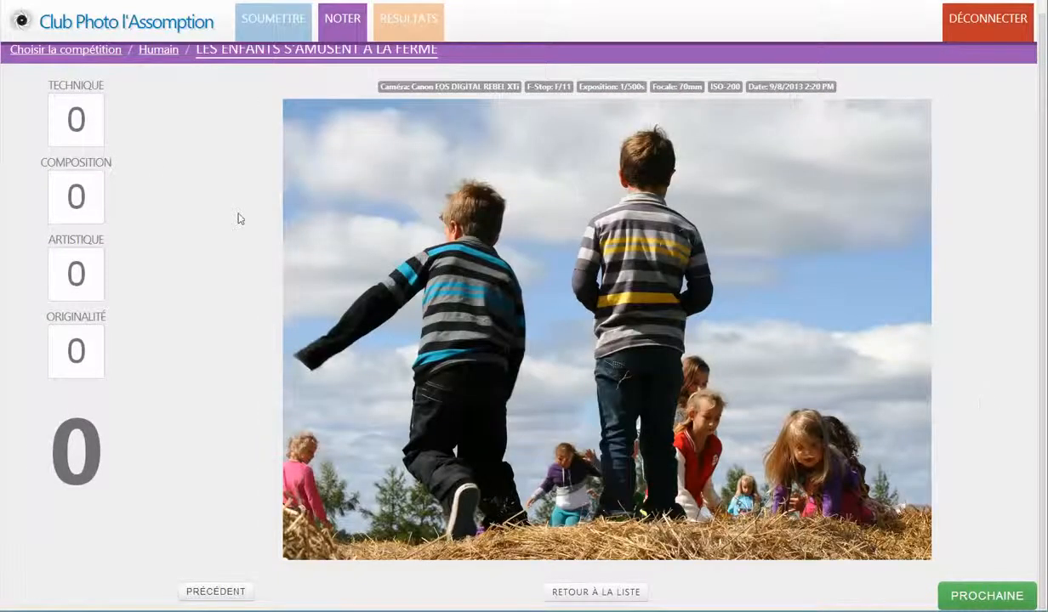
click(105, 123)
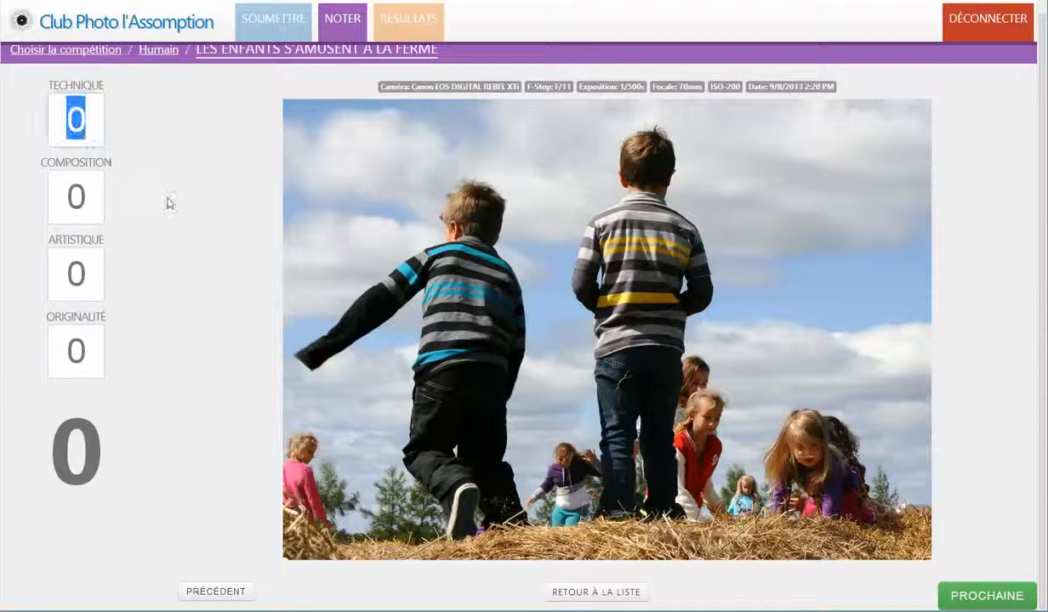
text(20)
key(Tab)
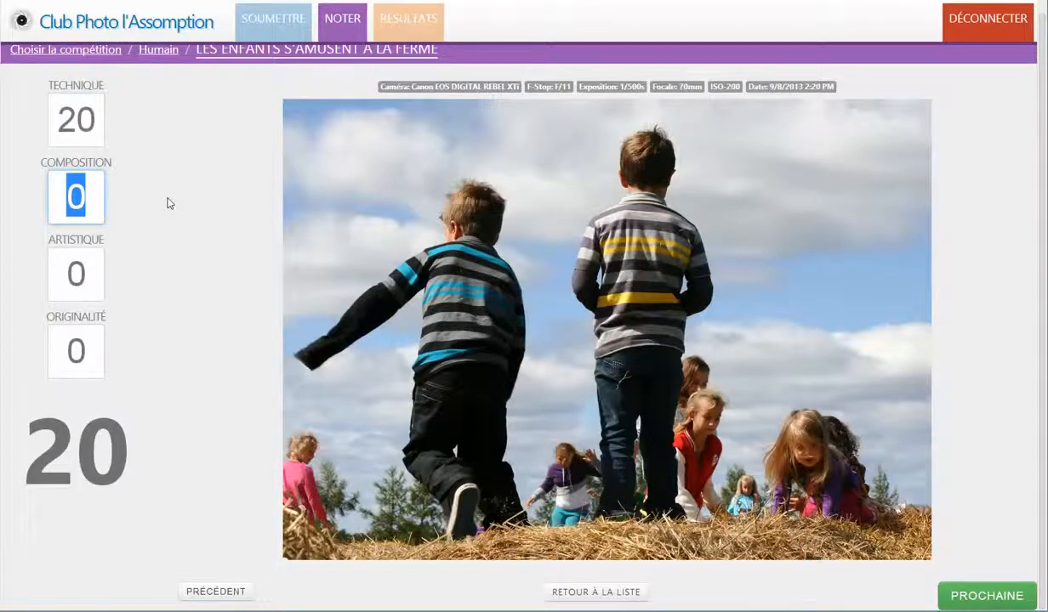
text(20)
key(Tab)
text(20)
key(Tab)
text(20)
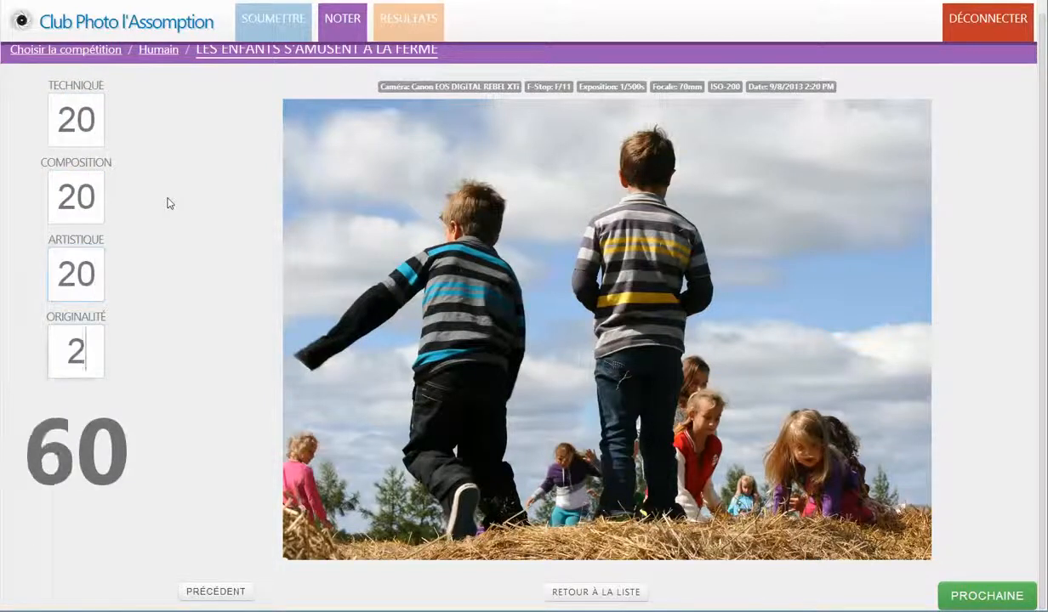
key(Tab)
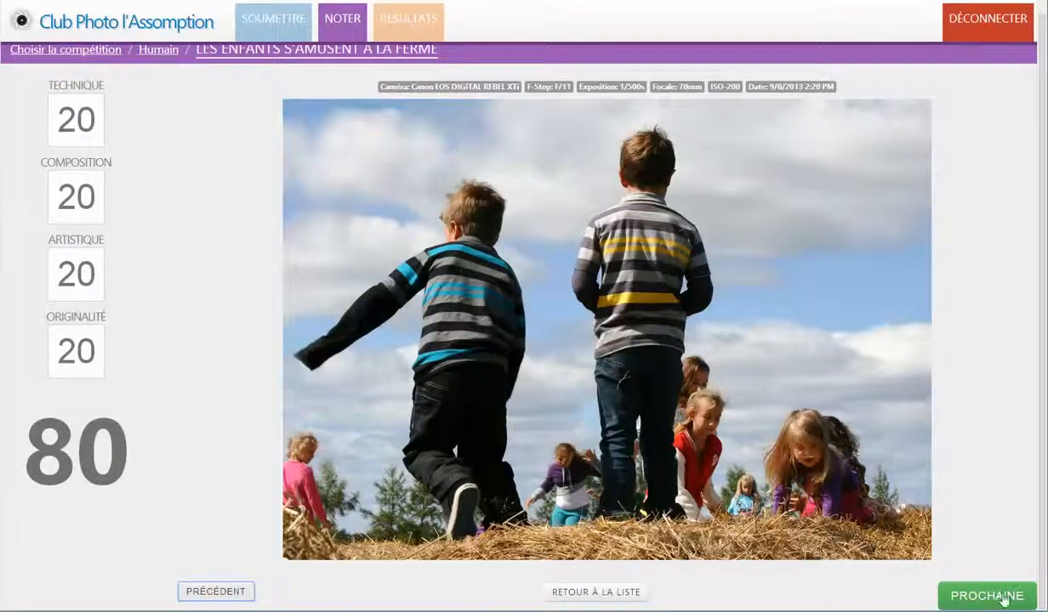
View the rating page of the following photo, Promenade printanière, and return to the Humain photo list without rating it
click(966, 593)
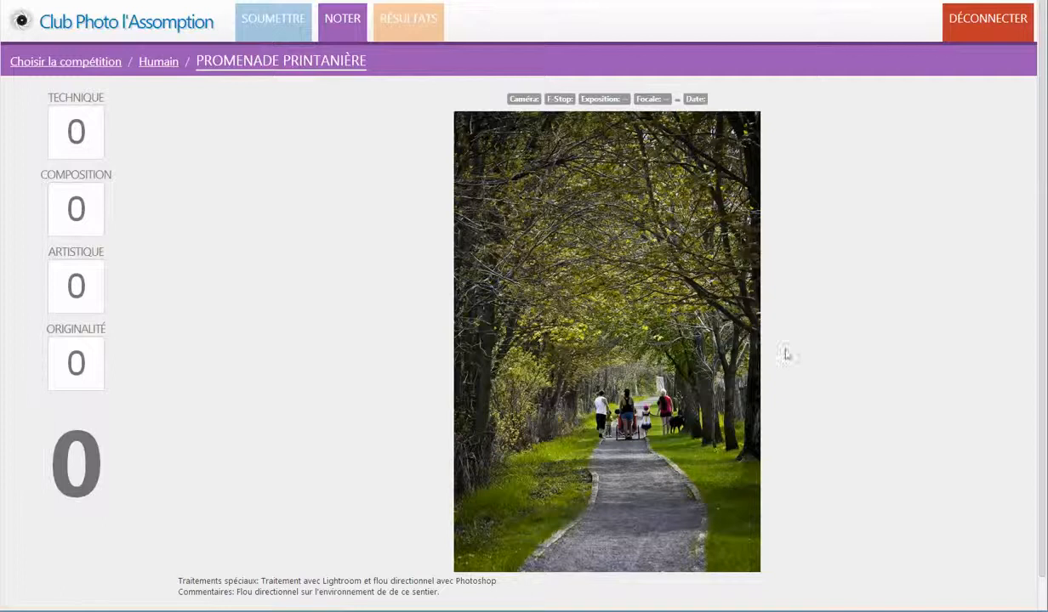
scroll(781, 341, down, 1)
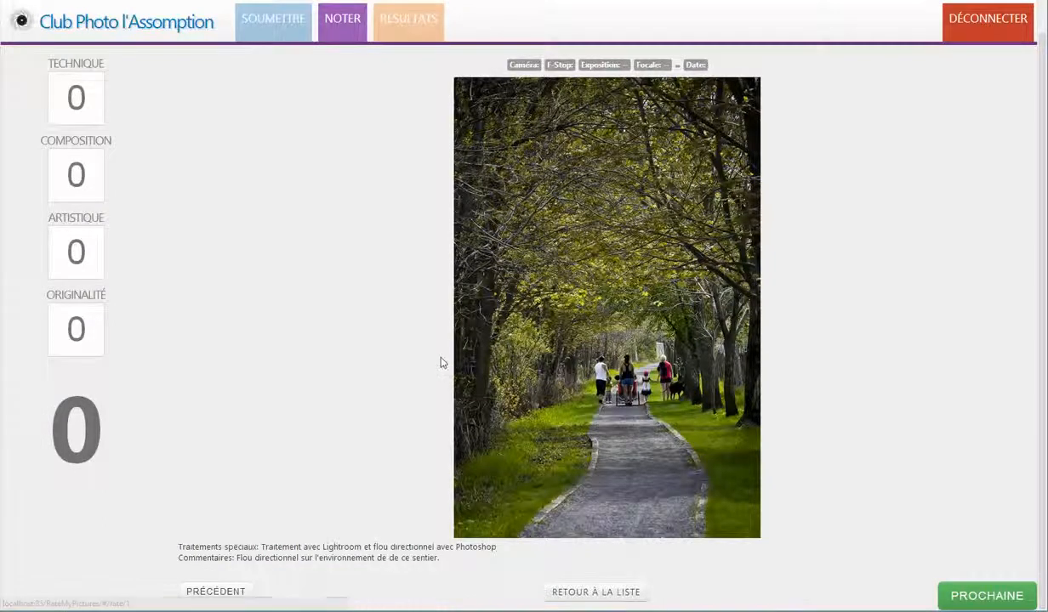
scroll(438, 360, up, 1)
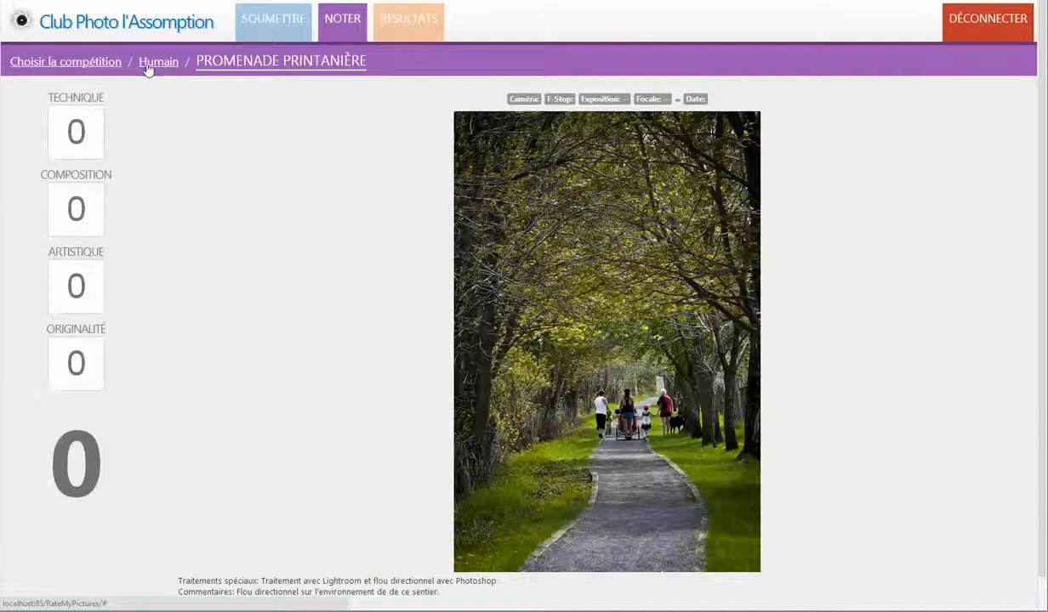
scroll(281, 197, down, 1)
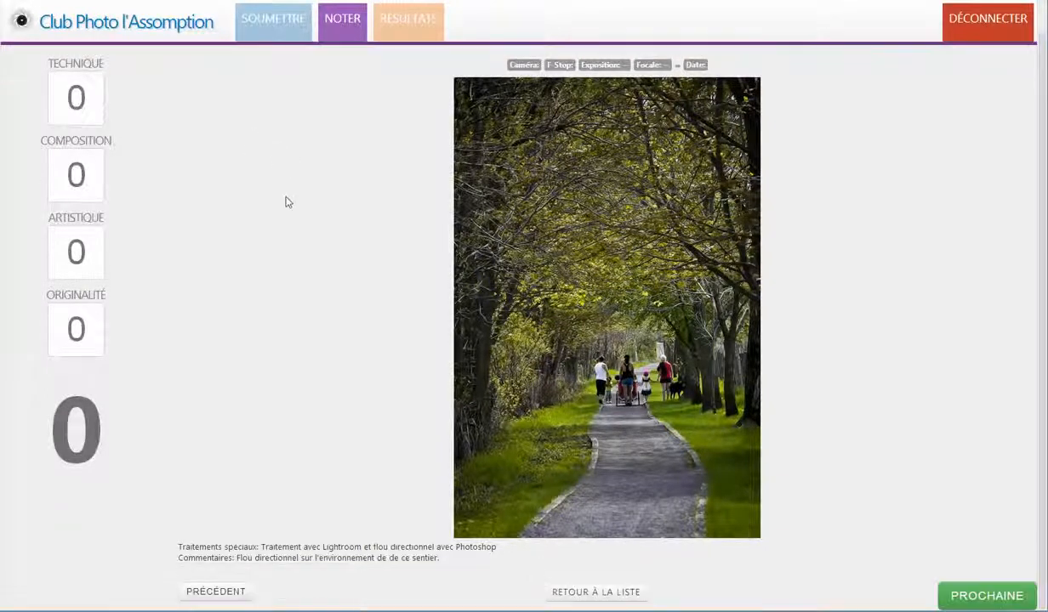
click(574, 595)
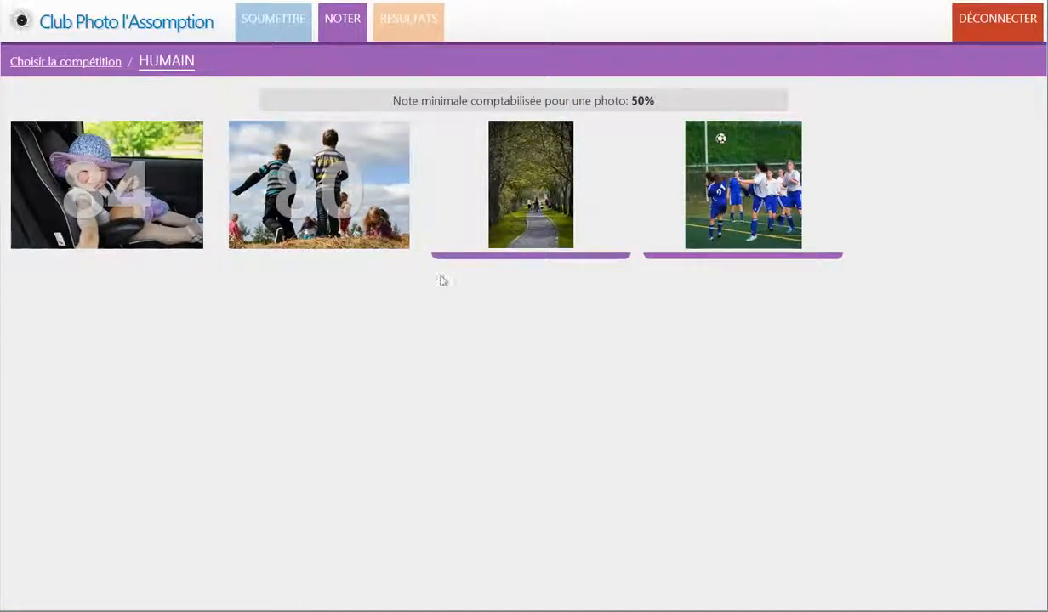
Look at the Animalier competition's photo list, and go back to the club site's home page
click(109, 67)
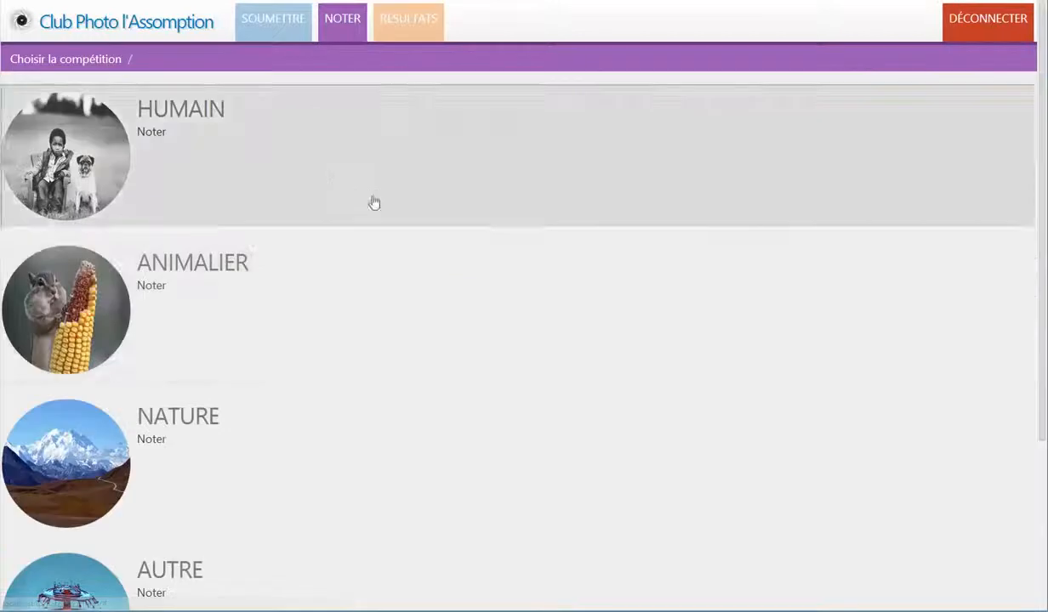
click(320, 289)
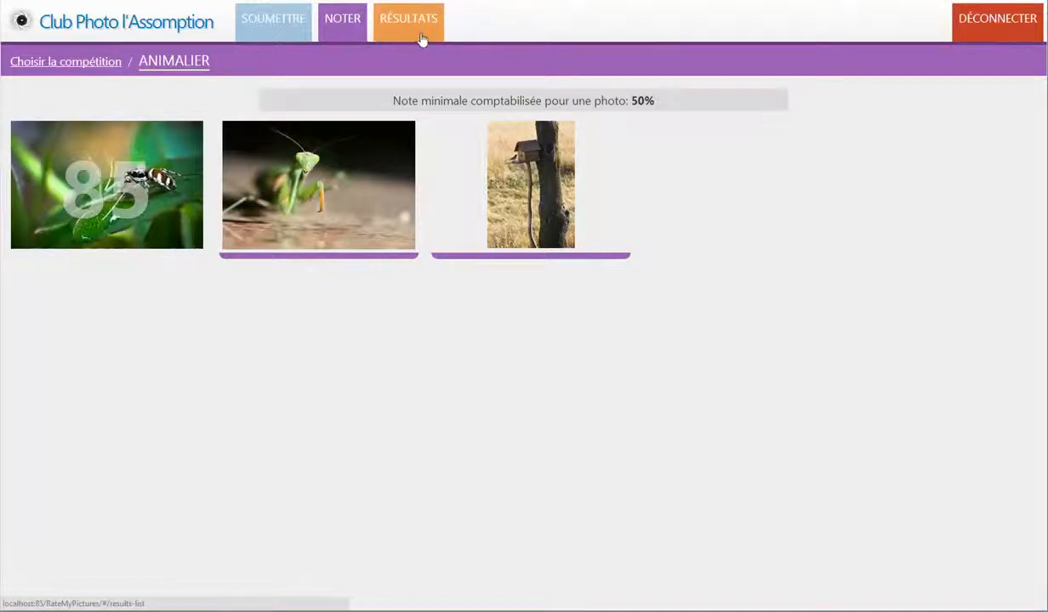
click(345, 34)
click(182, 26)
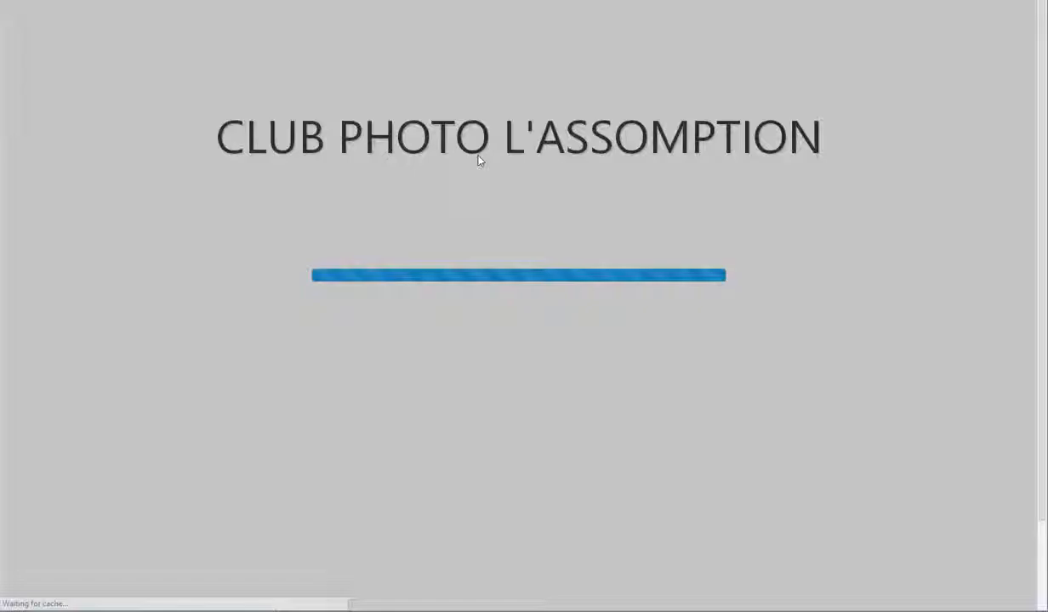